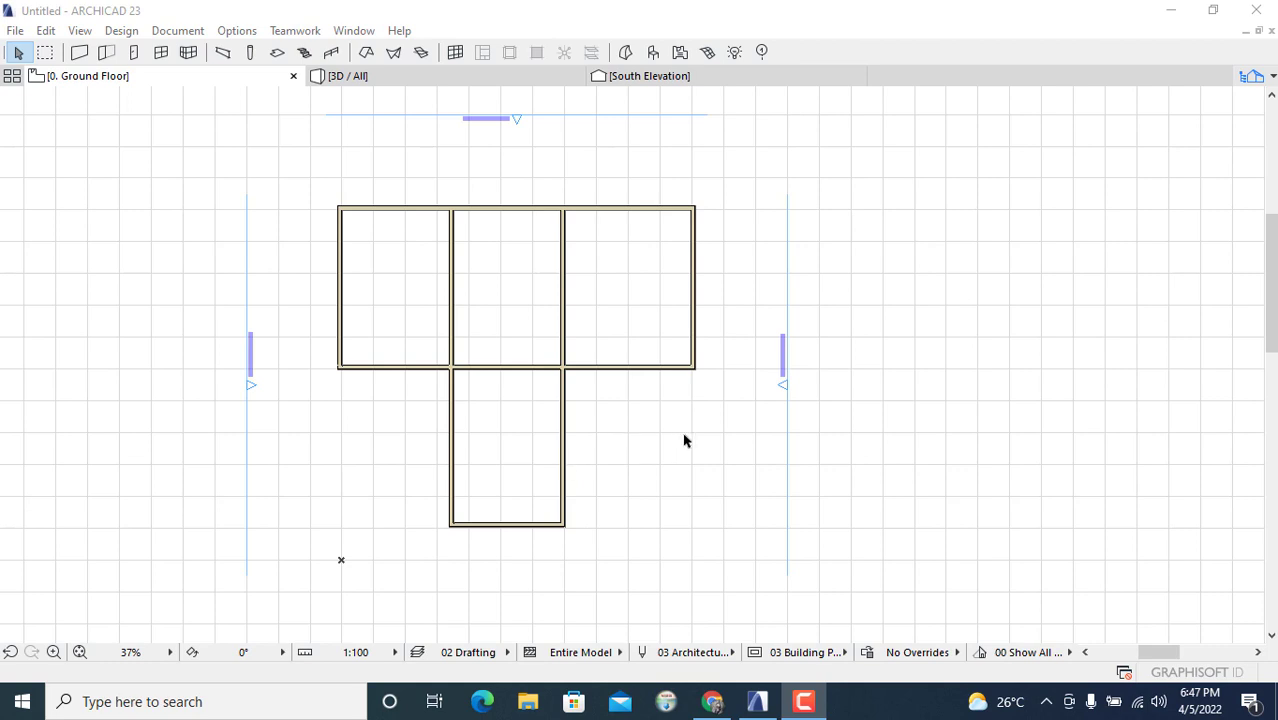
Draw a marquee from above-left to below-right enclosing the whole T-shaped wall plan.
left_click(418, 462)
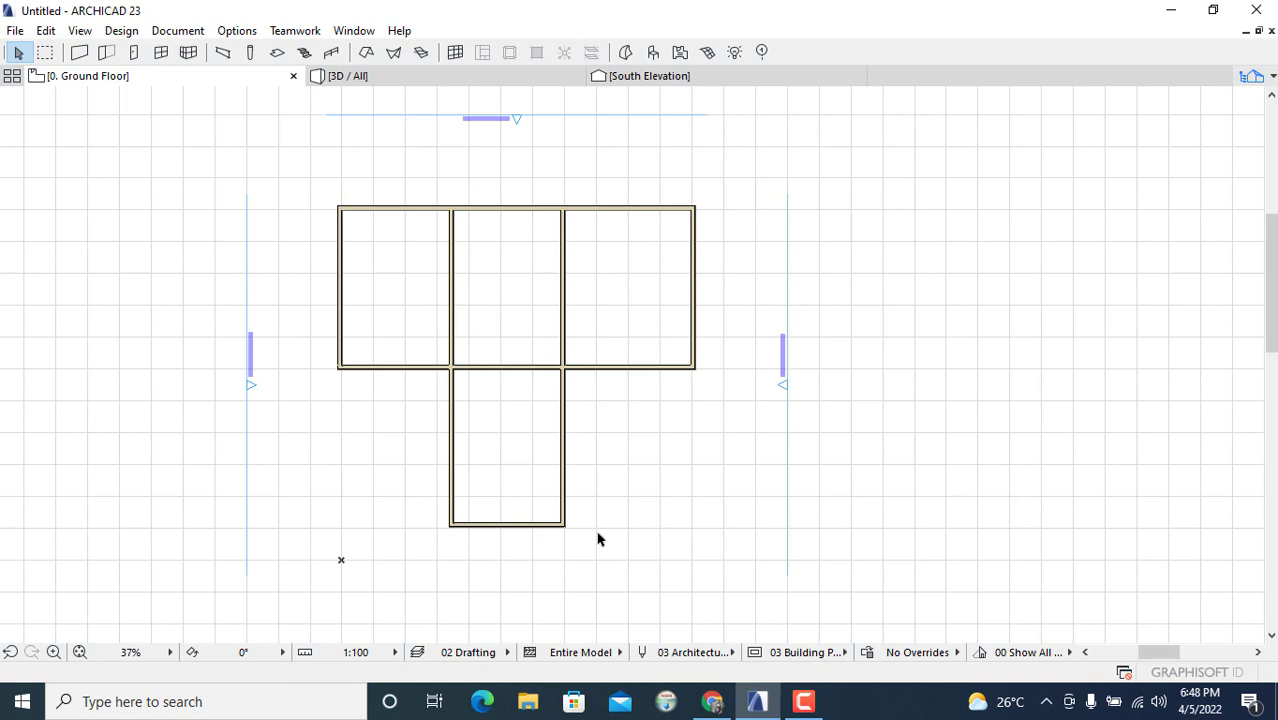
scroll(598, 540, "down", 1)
scroll(598, 540, "down", 1)
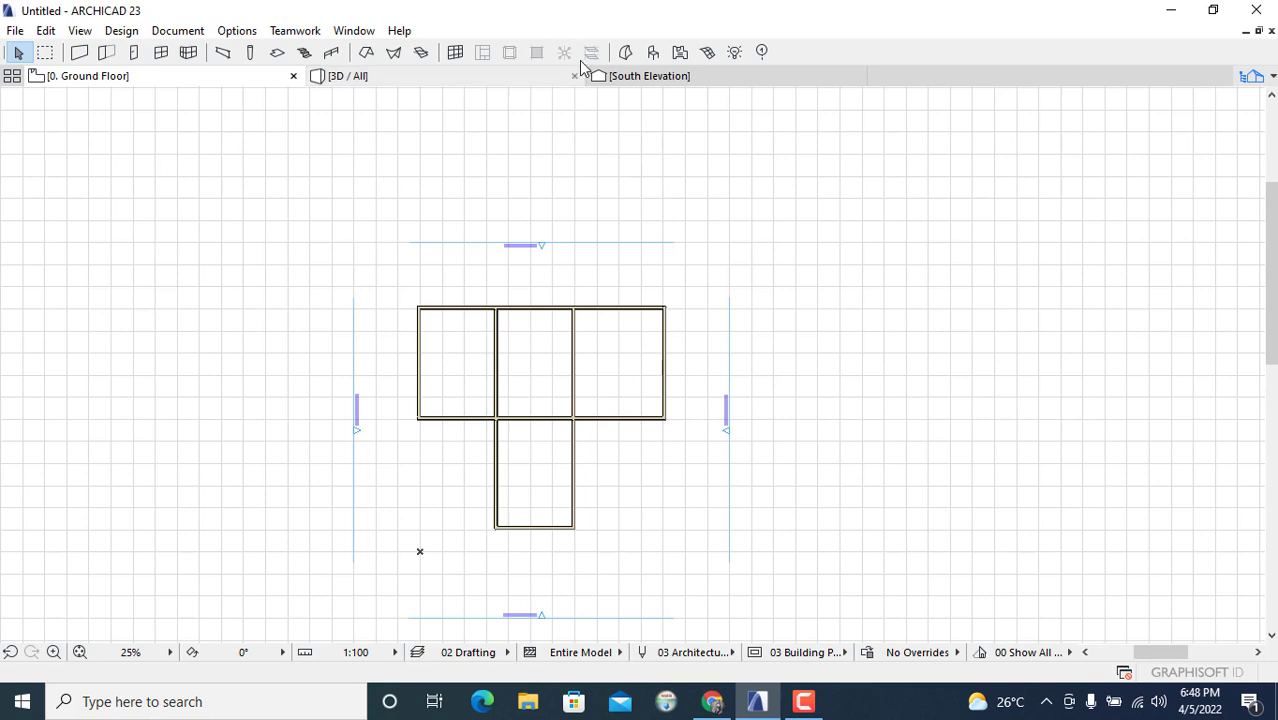
left_click(46, 52)
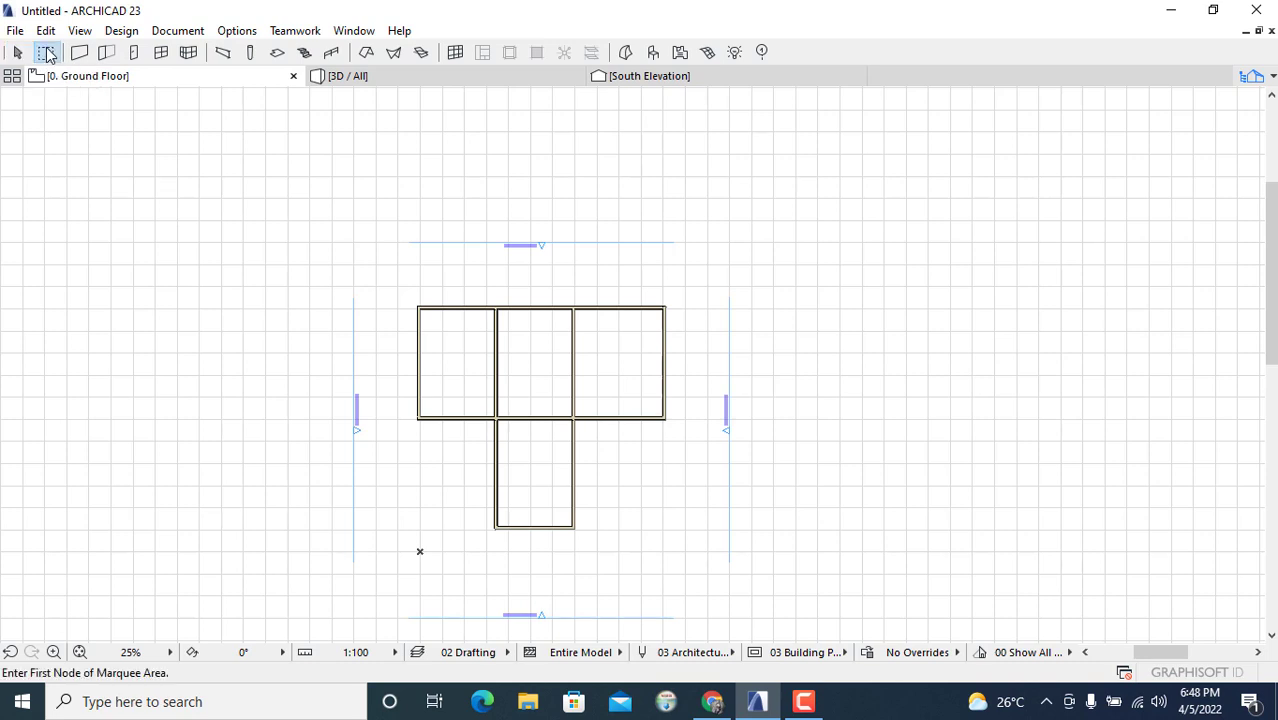
left_click(392, 284)
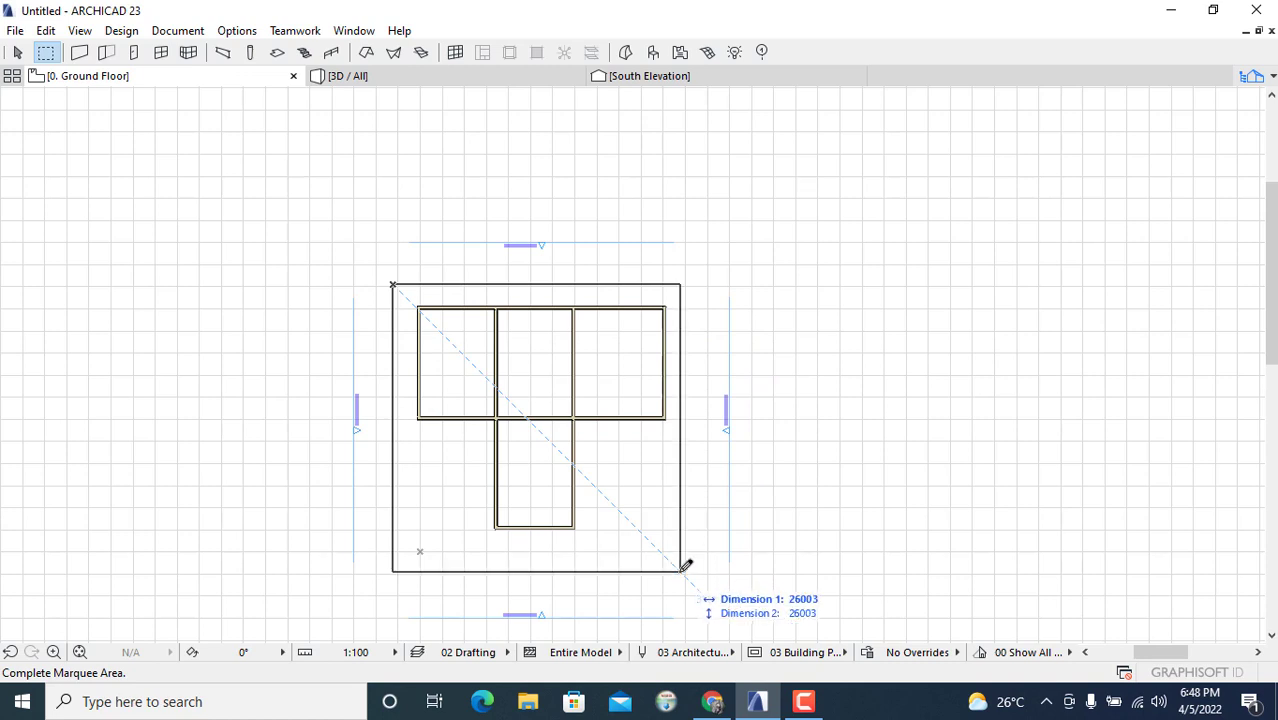
left_click(681, 571)
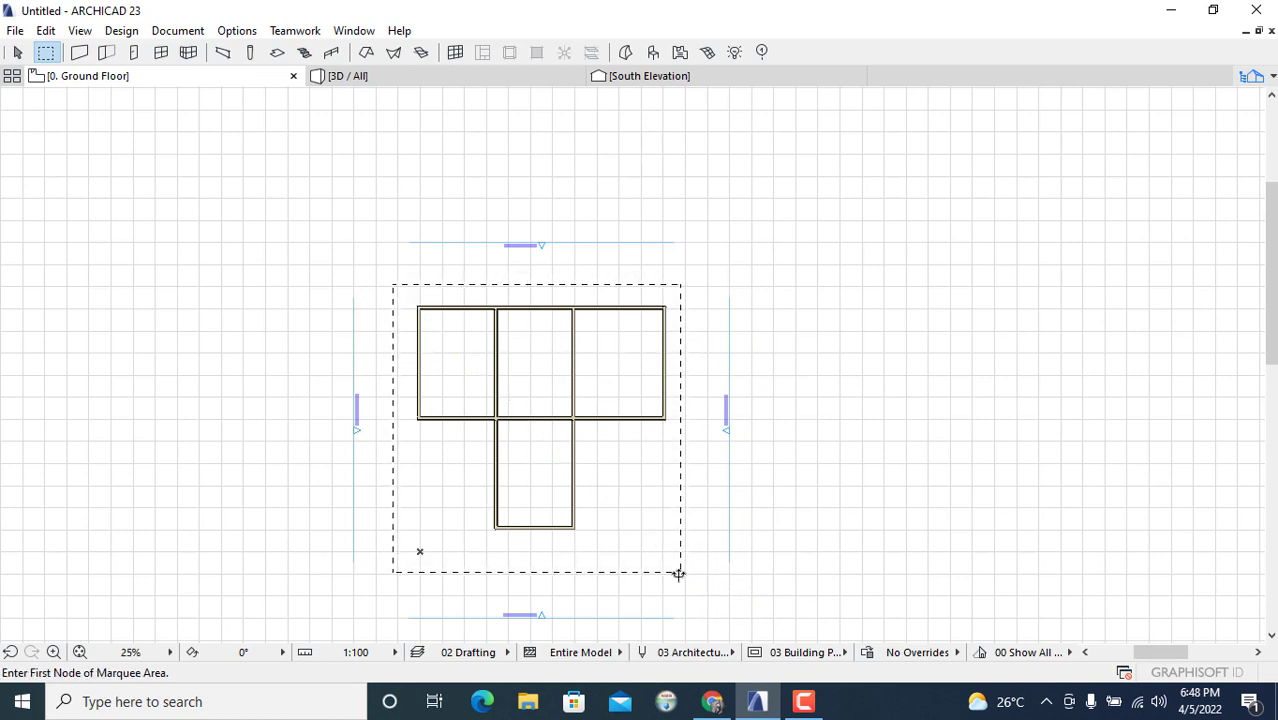
With the Wall tool active, select every wall of the T-shaped plan using Ctrl+A.
left_click(80, 55)
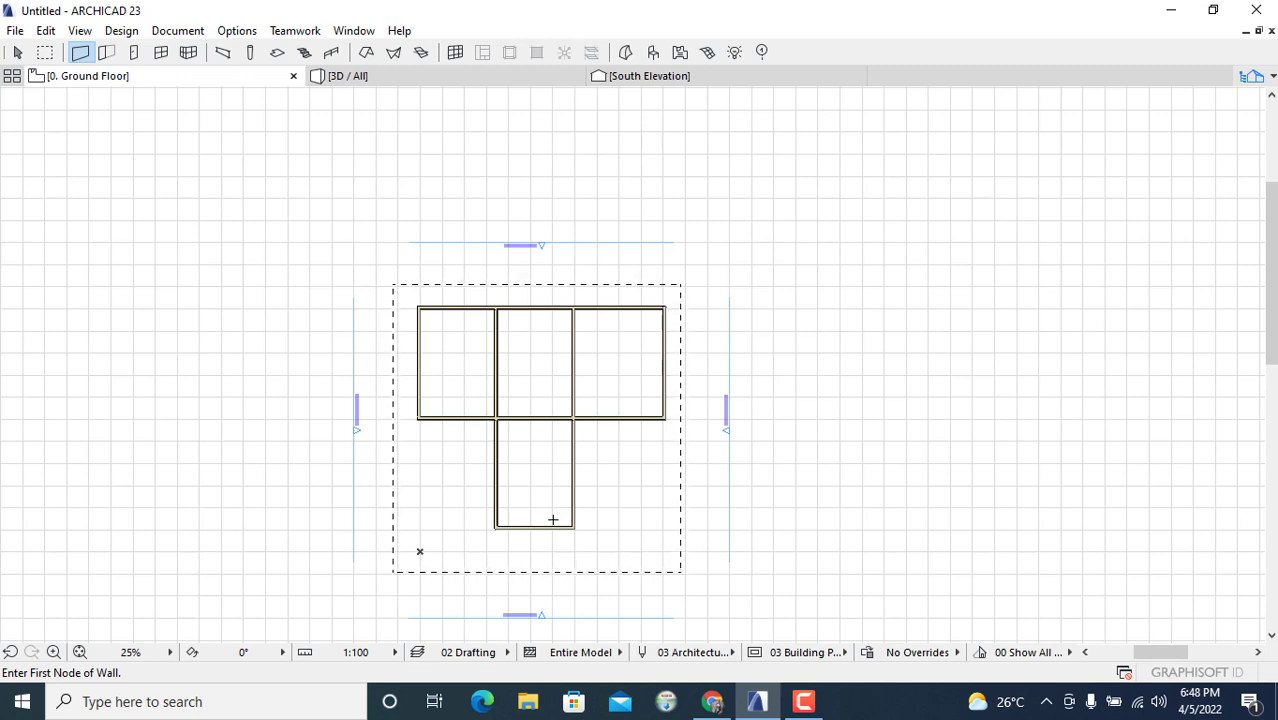
key("ctrl+a")
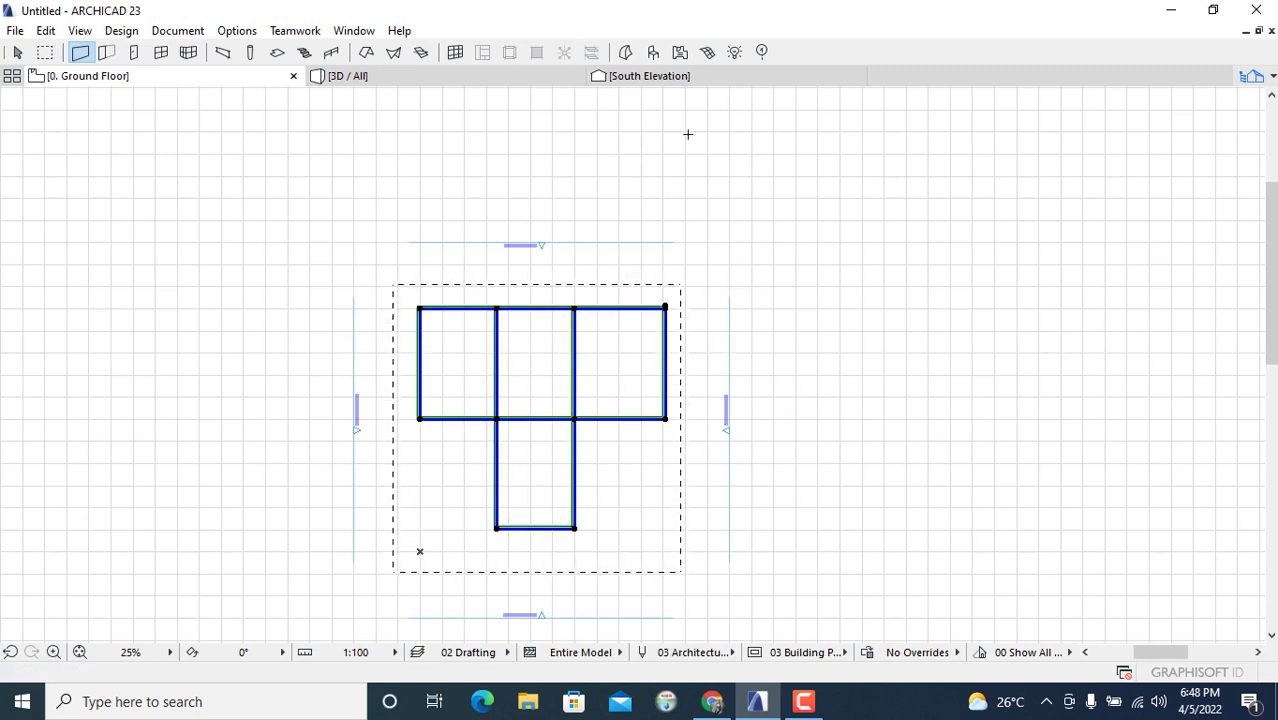
Open Exterior Dimensioning from Document > Annotation > Automatic Dimensioning.
left_click(168, 36)
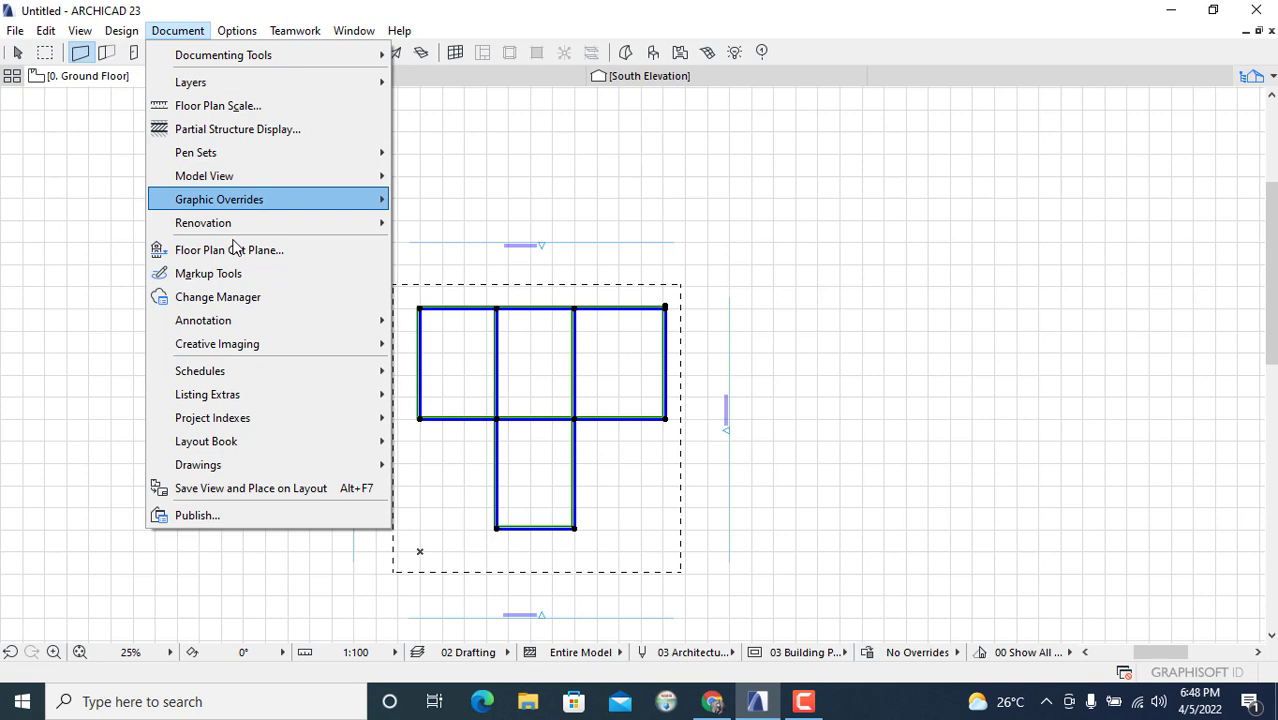
mouse_move(233, 320)
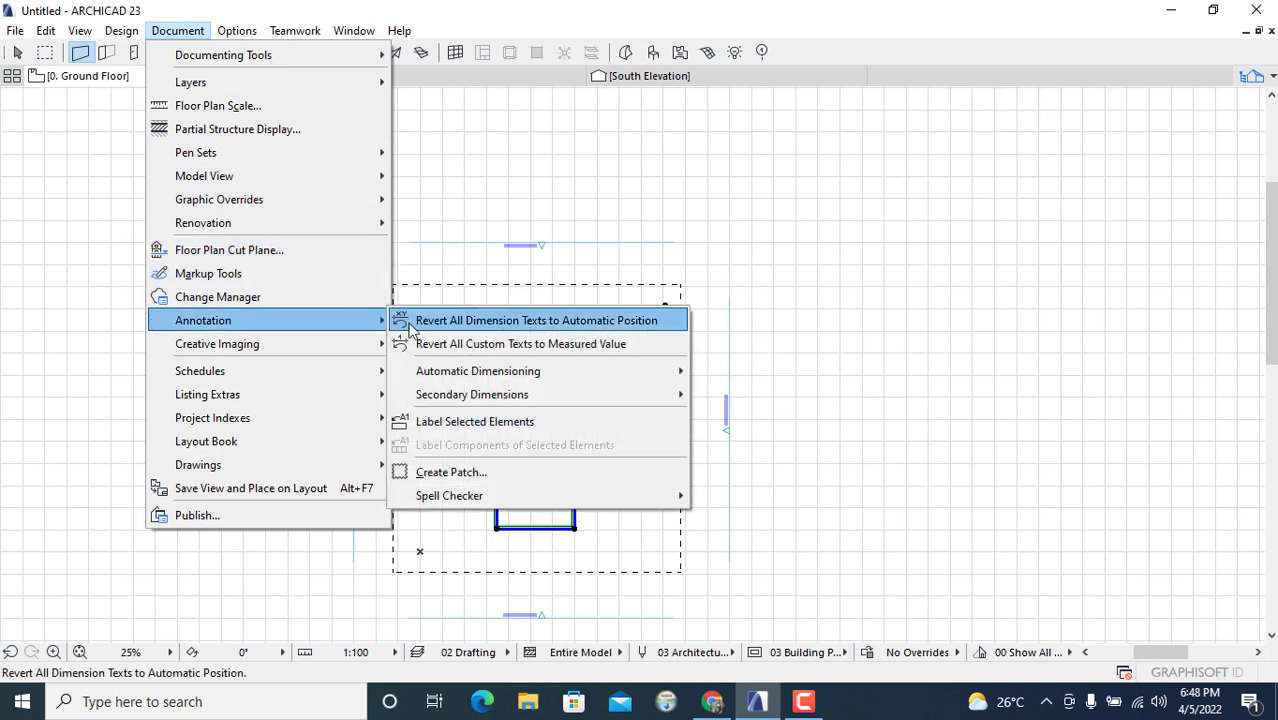
mouse_move(512, 373)
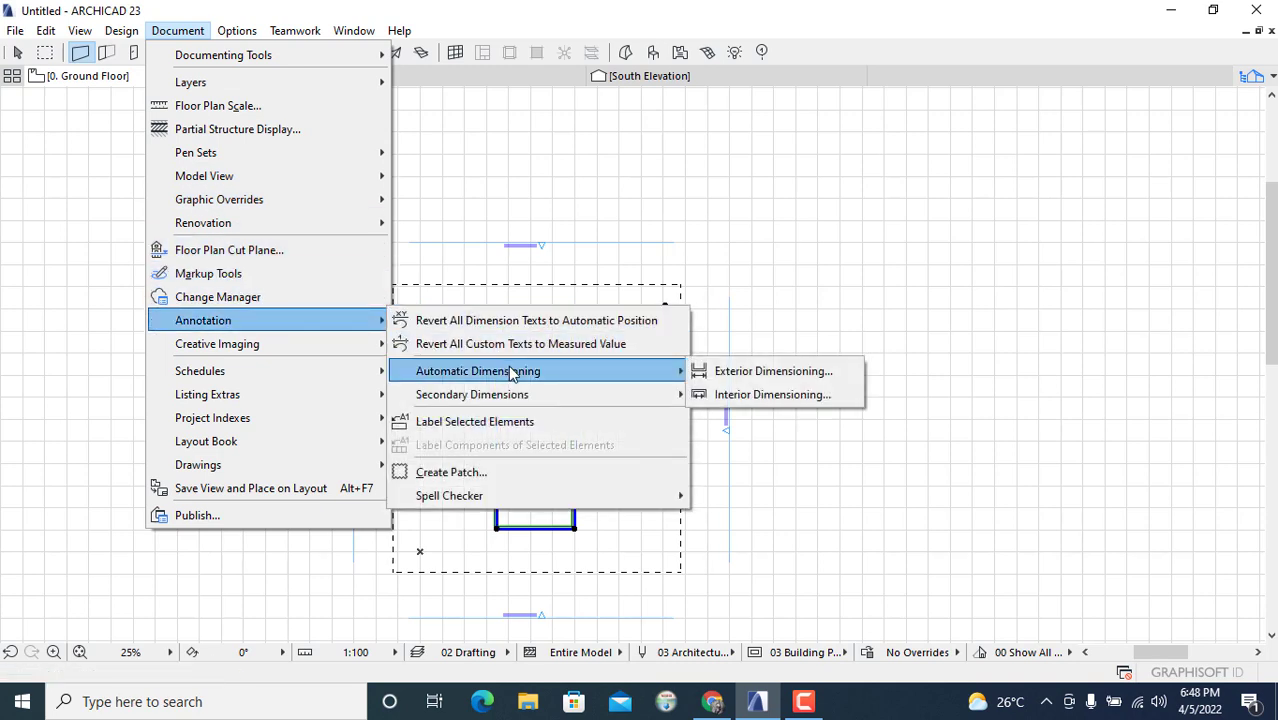
left_click(766, 377)
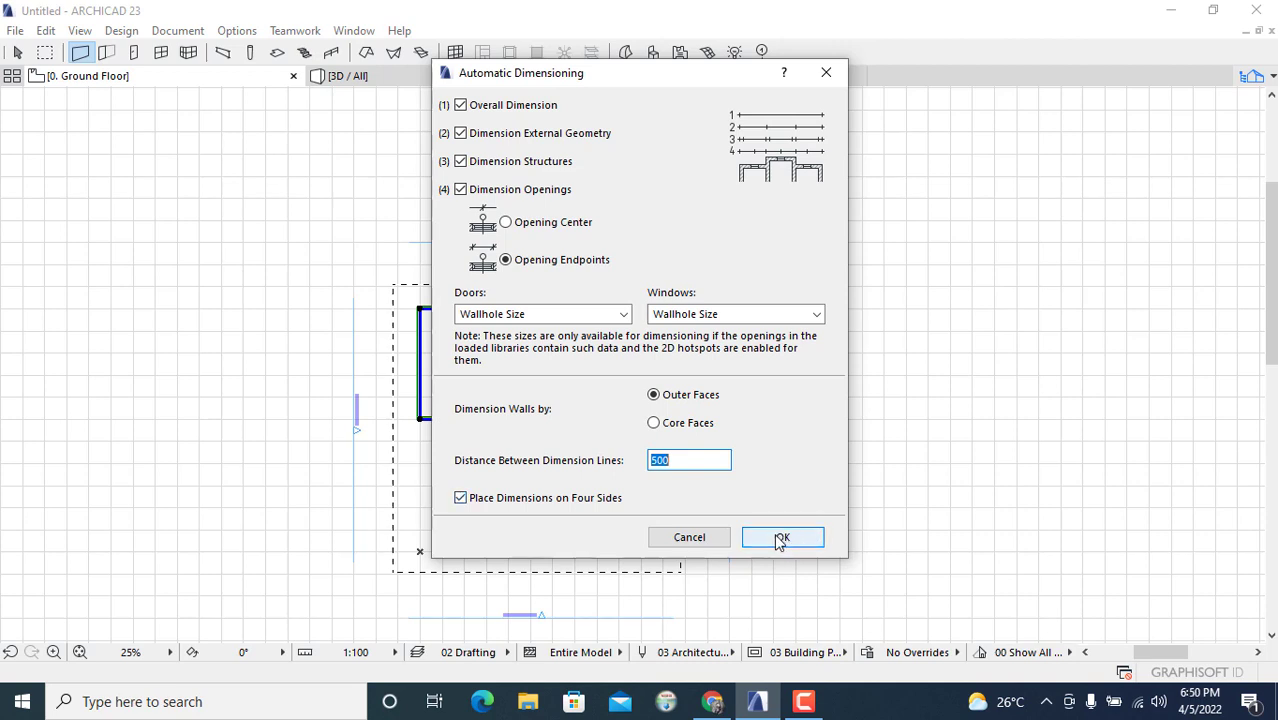
Accept exterior dimensioning with all four chains, Outer Faces, 500 spacing and four sides.
left_click(779, 540)
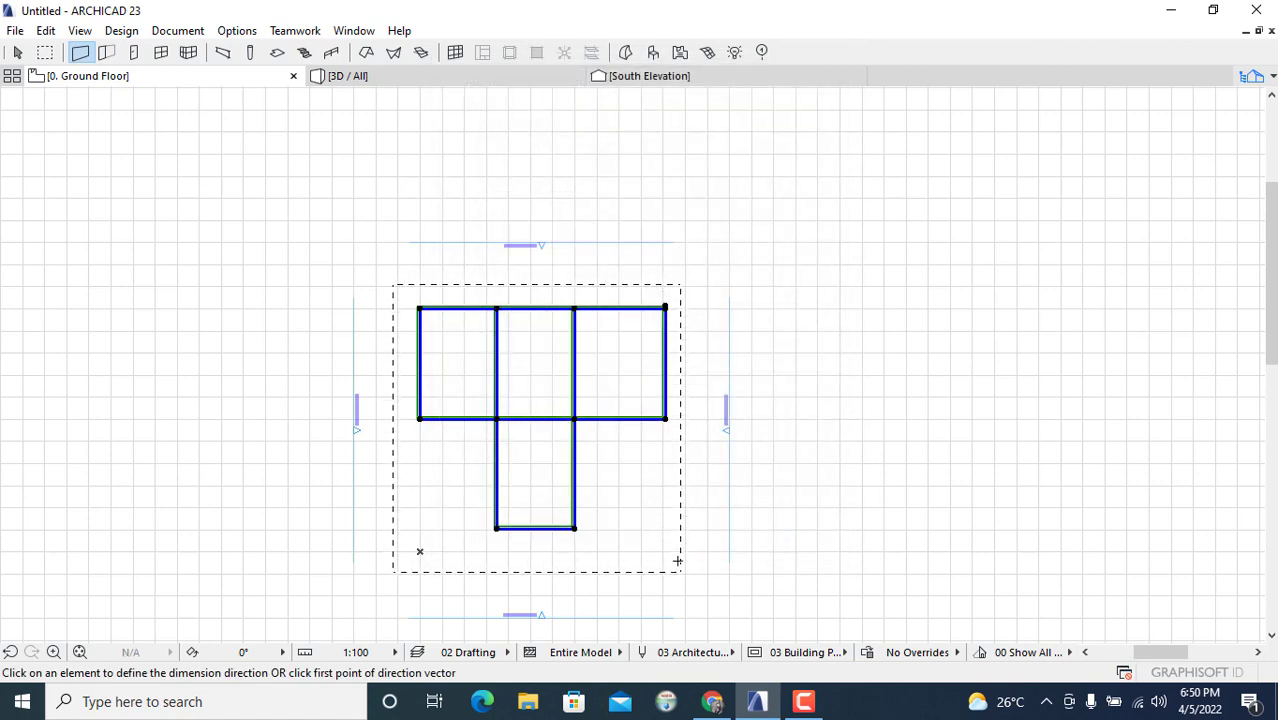
Define a horizontal dimension direction with two points above the top walls.
scroll(494, 336, "up", 2)
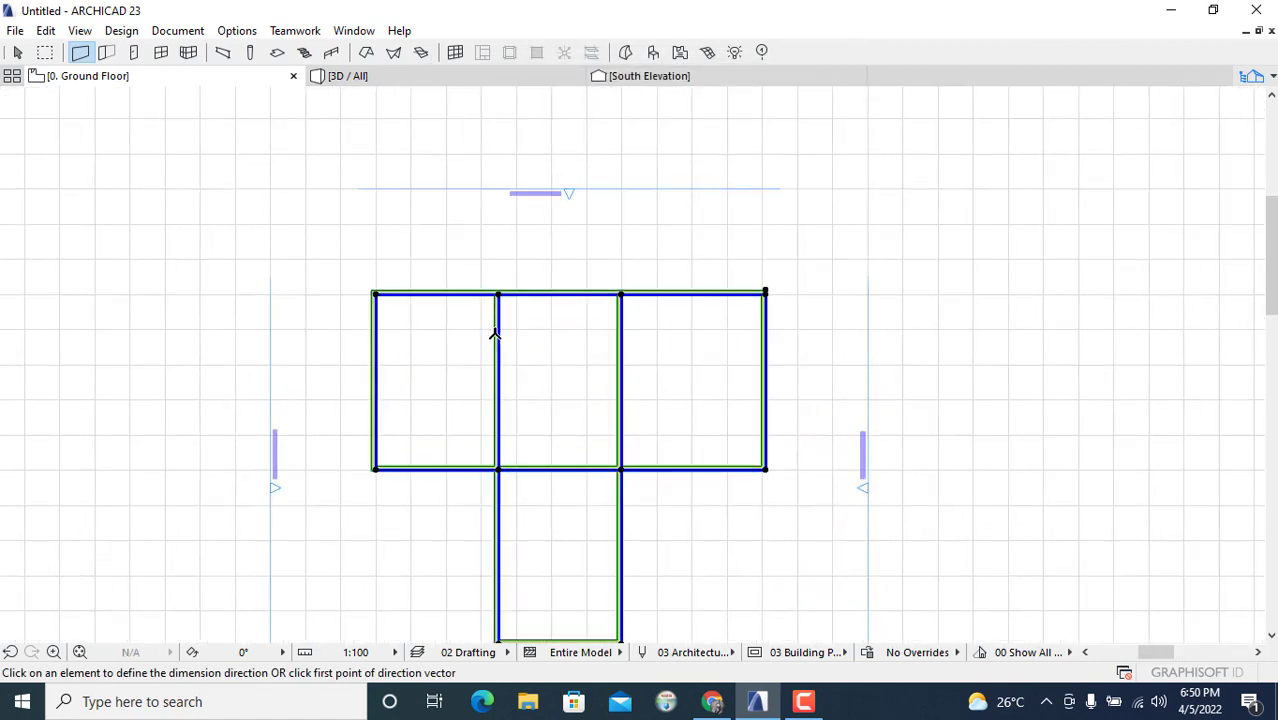
scroll(494, 336, "up", 2)
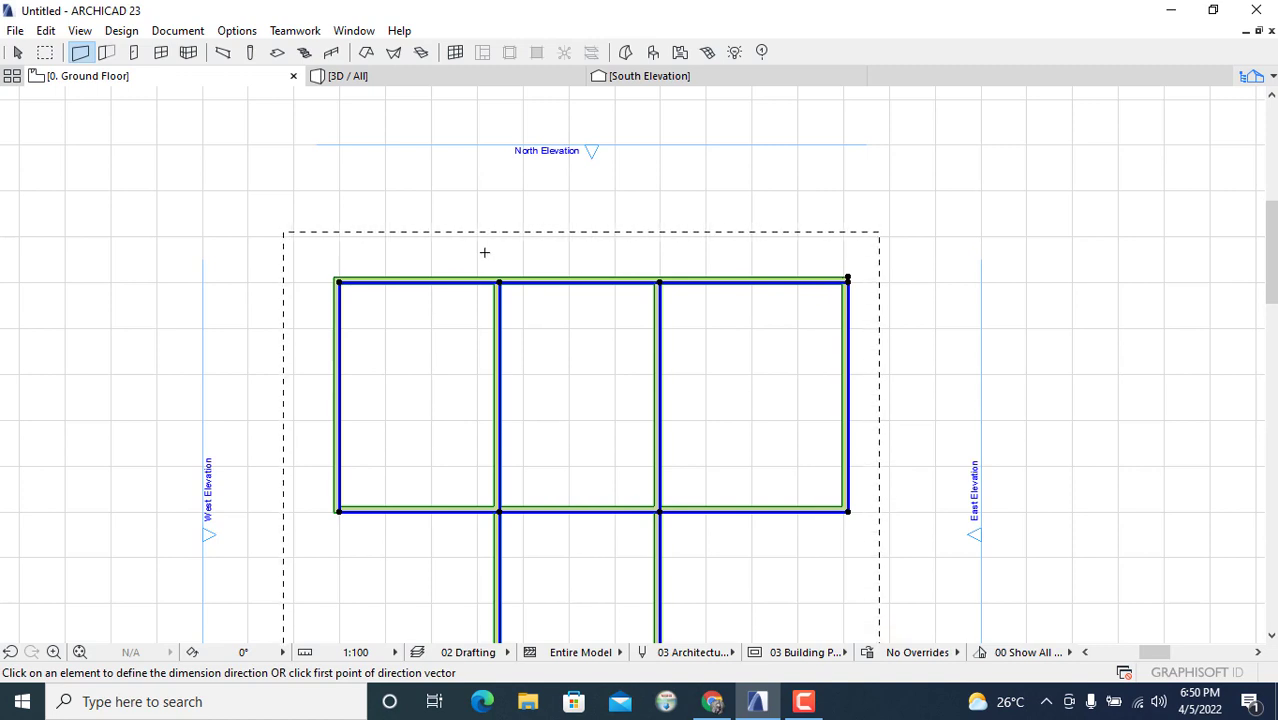
left_click(485, 252)
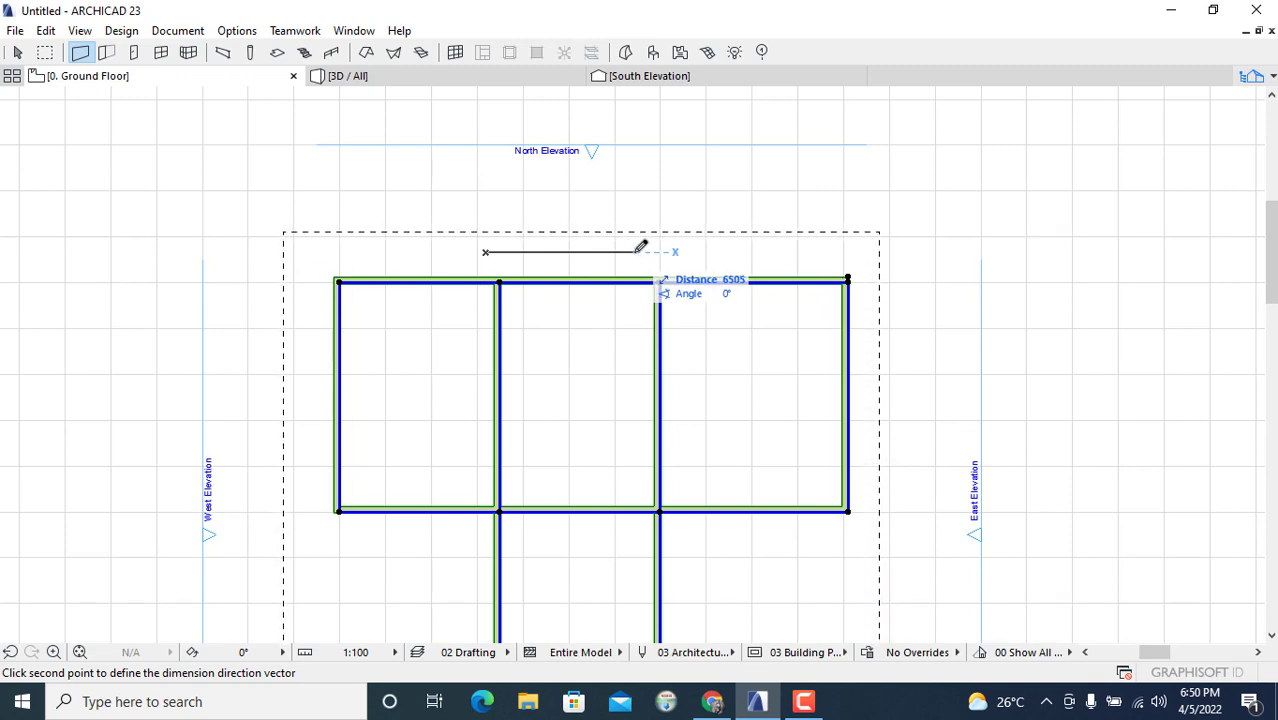
left_click(636, 251)
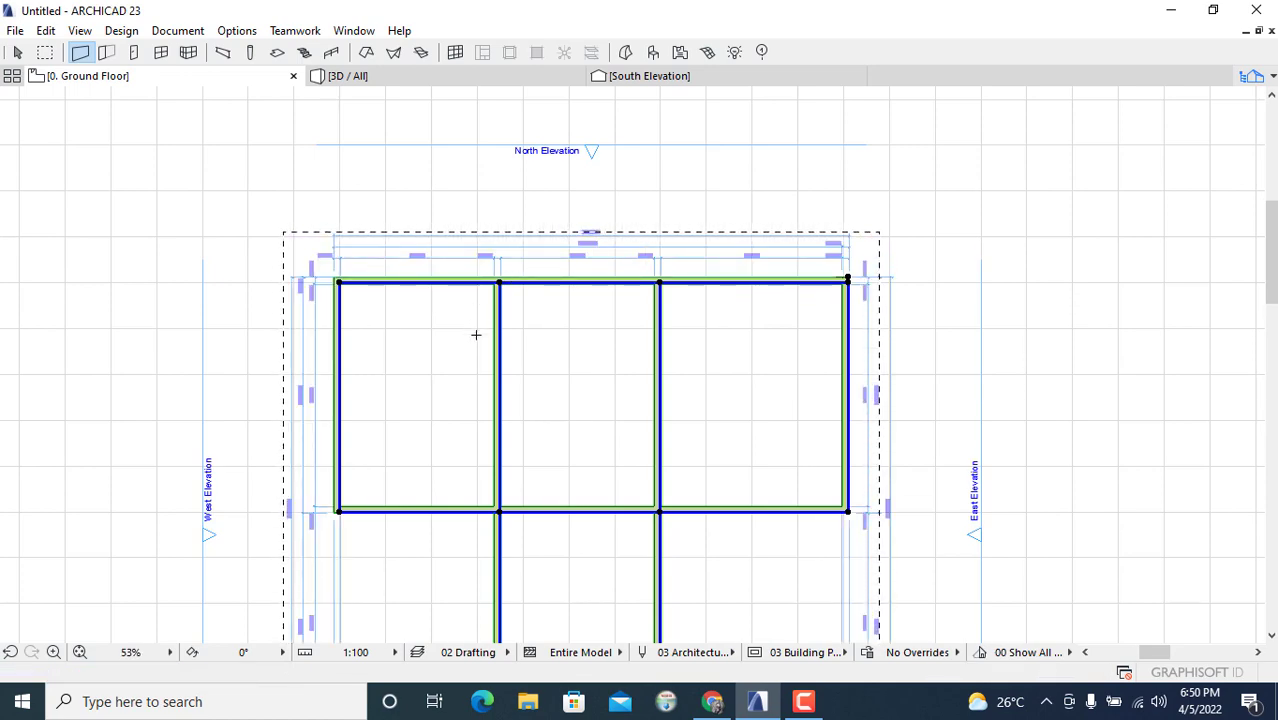
scroll(520, 345, "down", 3)
middle_click_drag(563, 451, 570, 356)
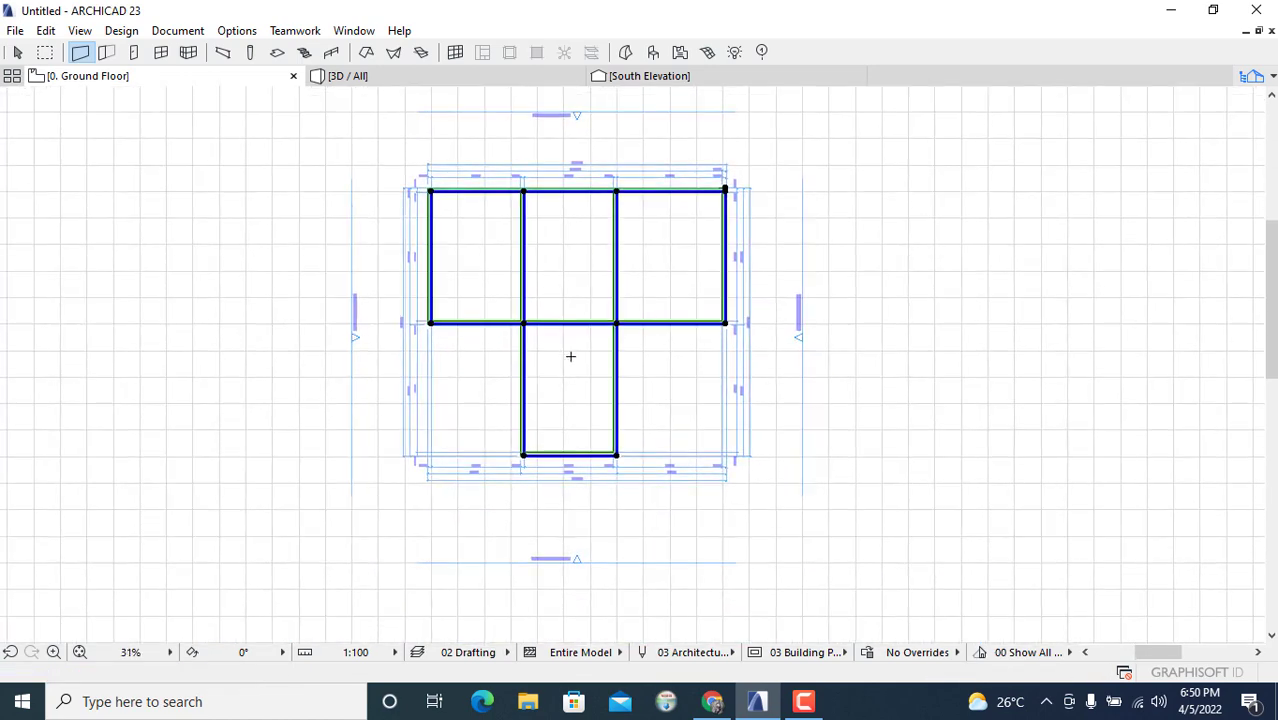
scroll(730, 408, "up", 5)
scroll(1032, 428, "up", 2)
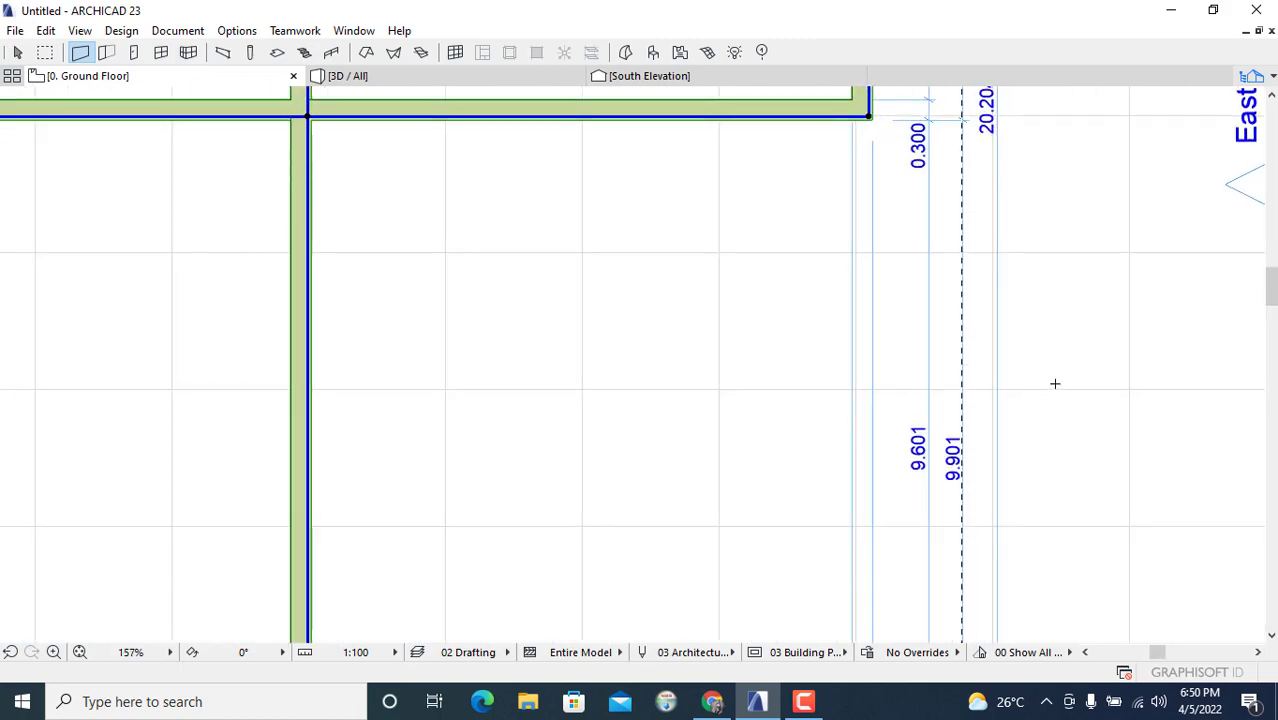
scroll(1056, 381, "down", 3)
scroll(807, 365, "down", 3)
scroll(722, 290, "up", 2)
scroll(722, 290, "up", 1)
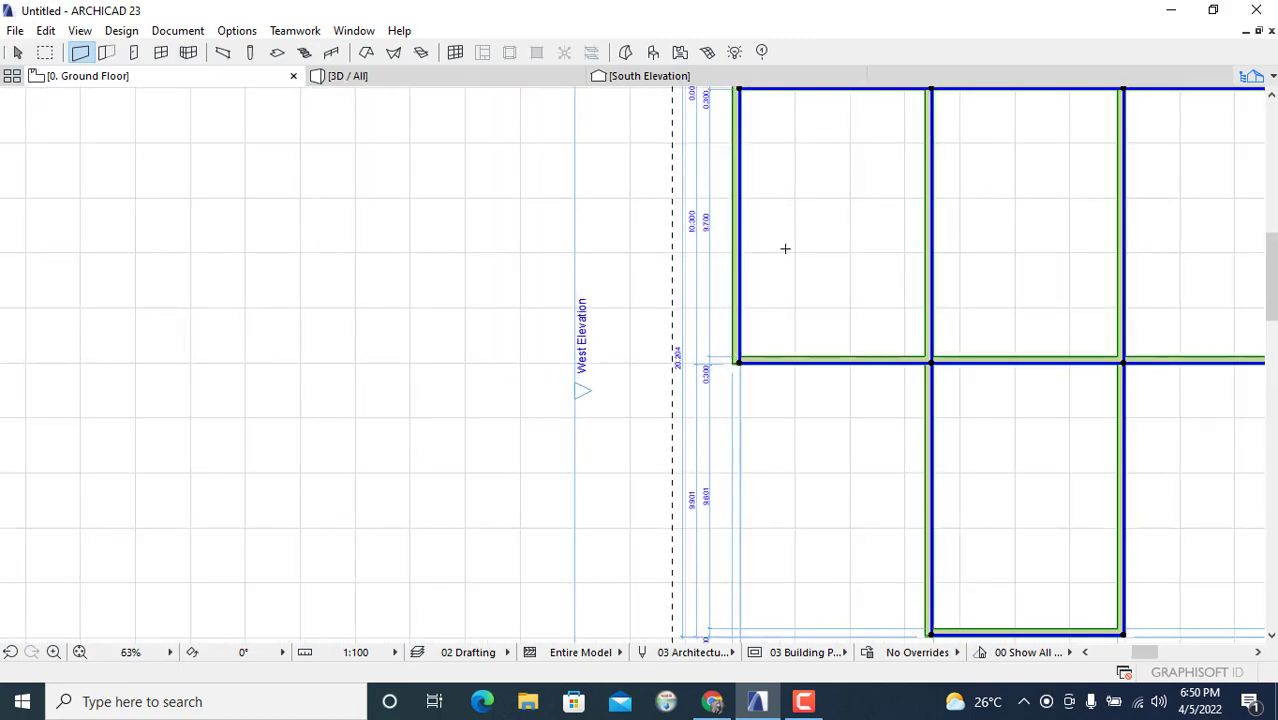
middle_click_drag(785, 248, 487, 373)
scroll(484, 350, "up", 3)
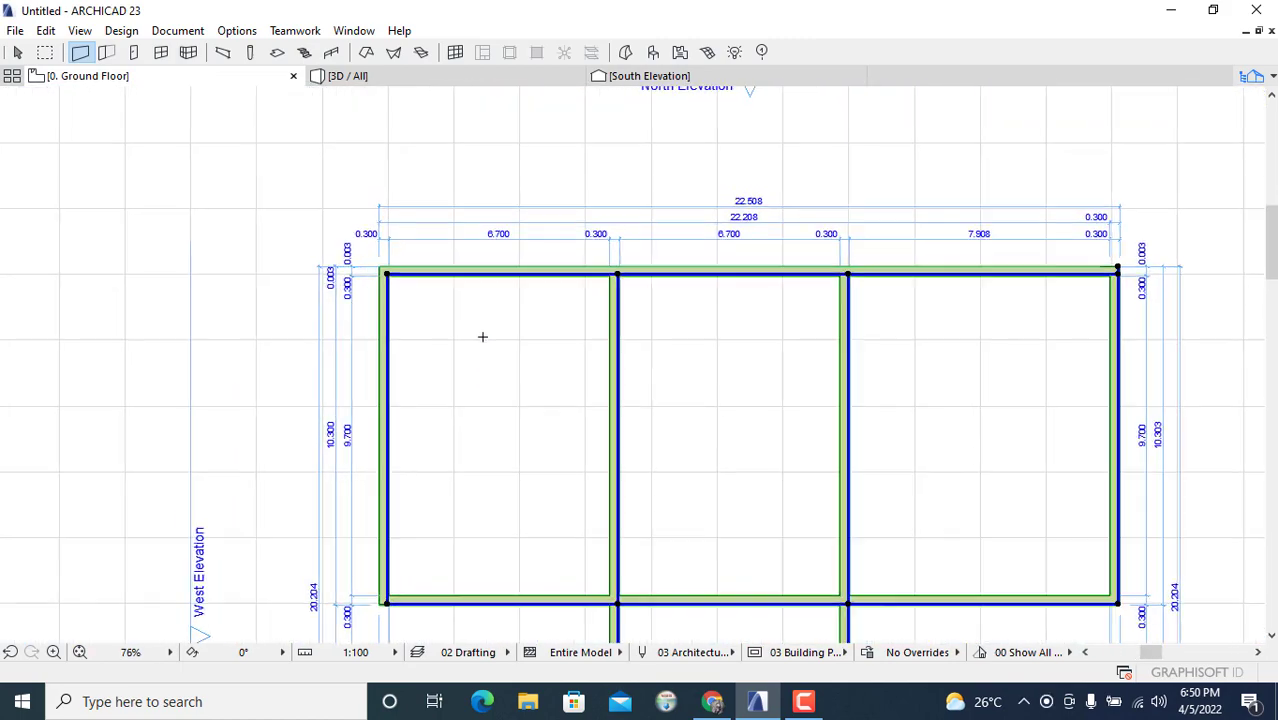
scroll(449, 316, "up", 1)
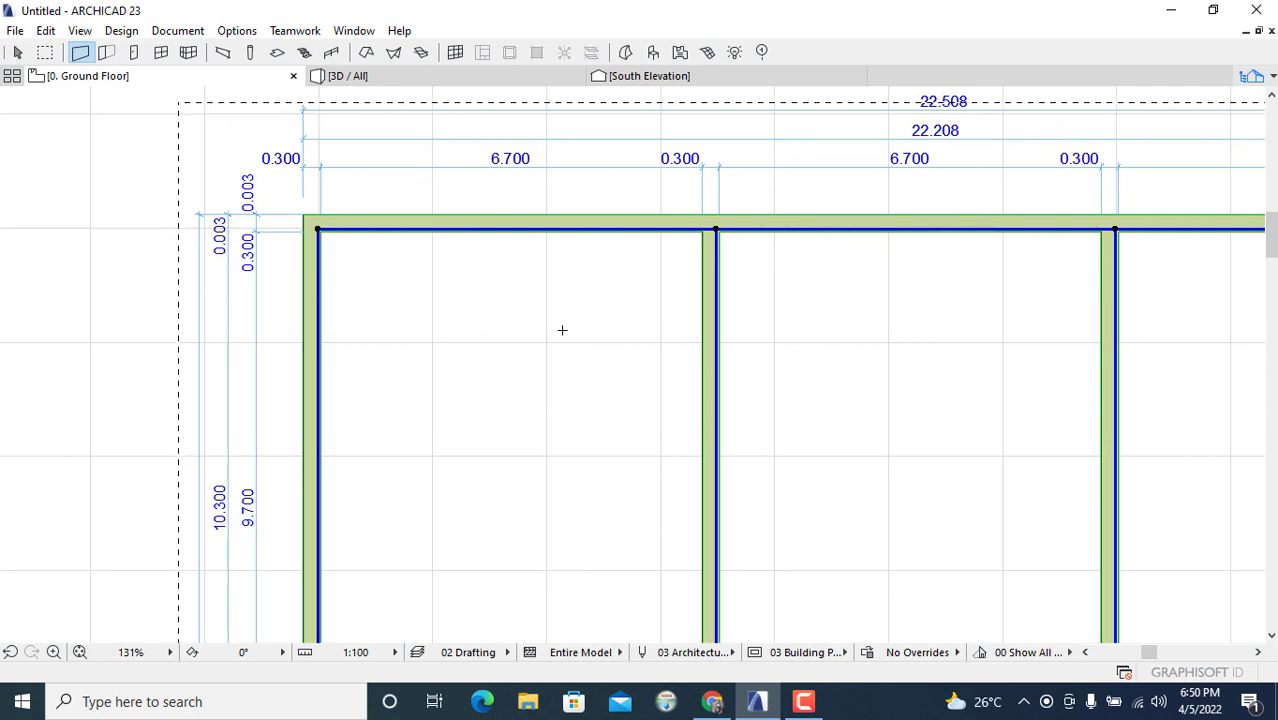
scroll(525, 296, "down", 4)
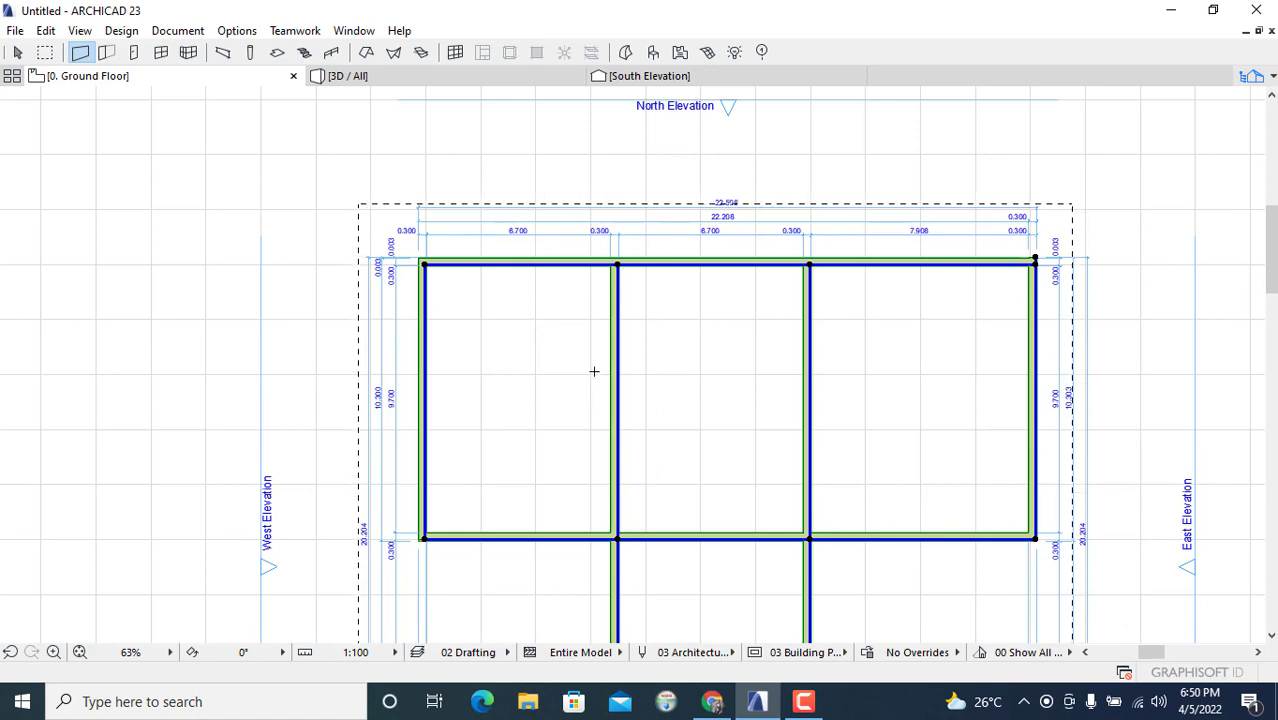
scroll(730, 462, "down", 1)
middle_click_drag(730, 462, 676, 316)
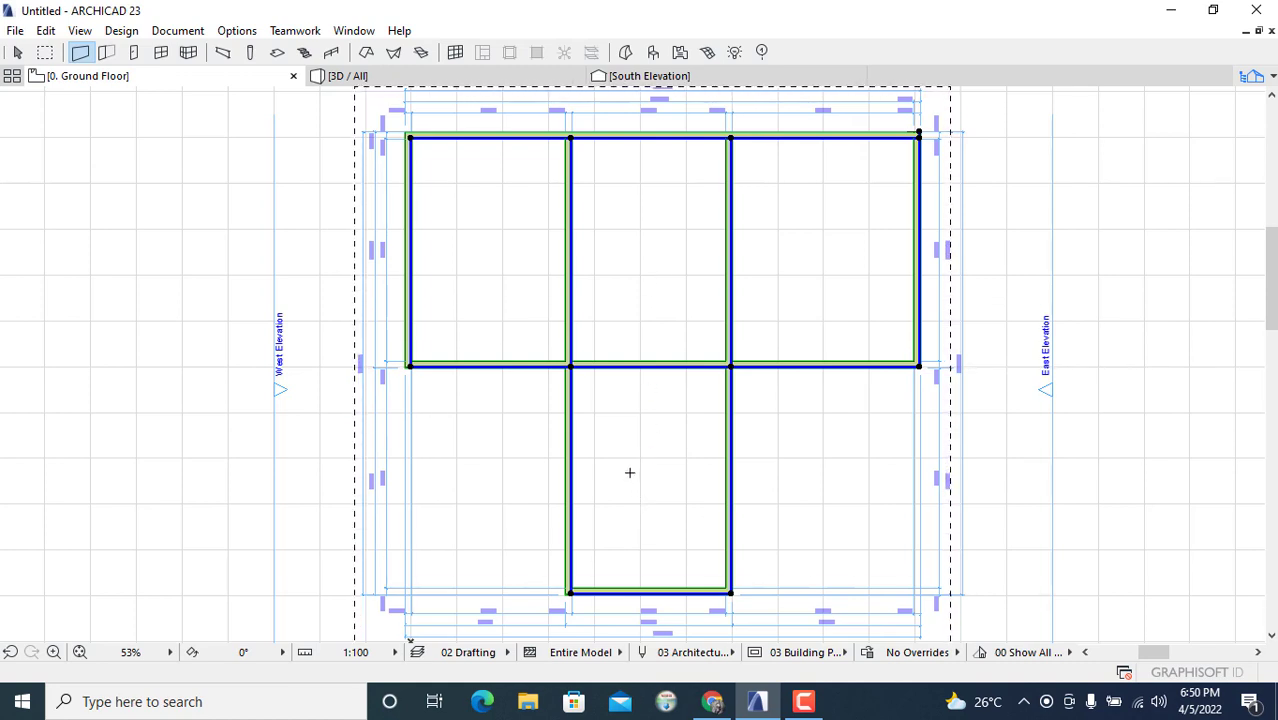
middle_click_drag(782, 521, 697, 391)
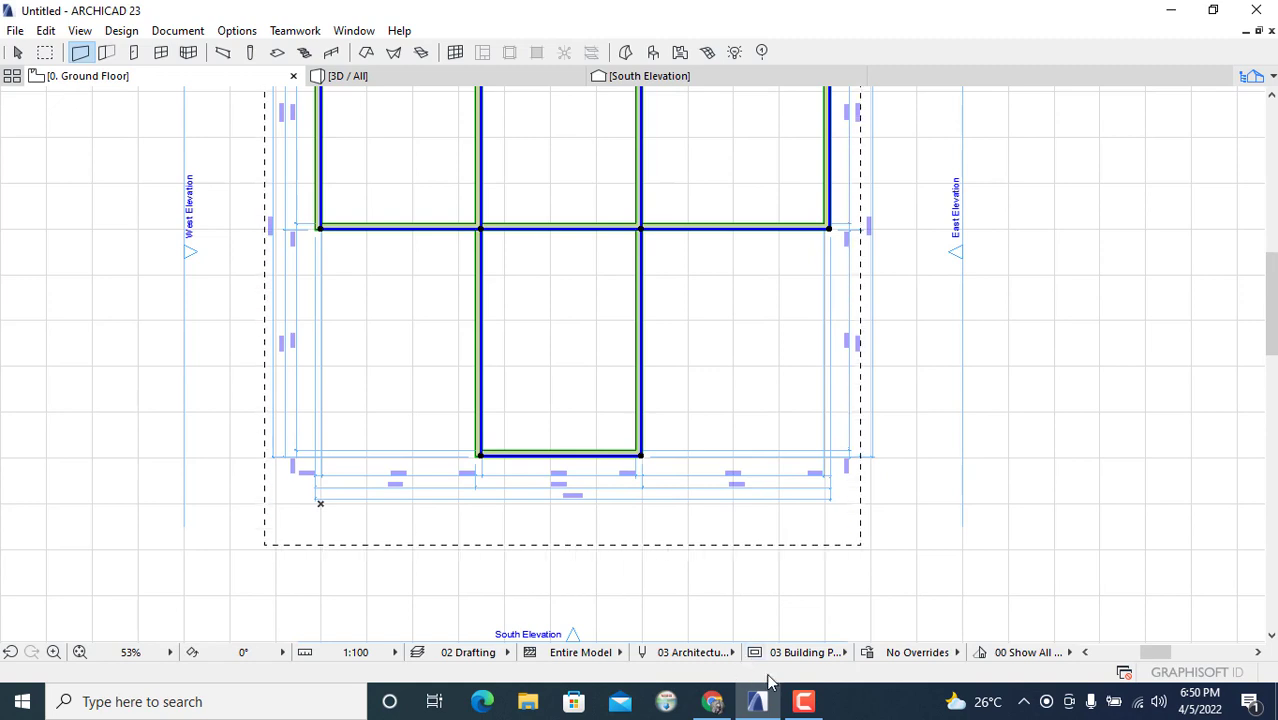
mouse_move(714, 706)
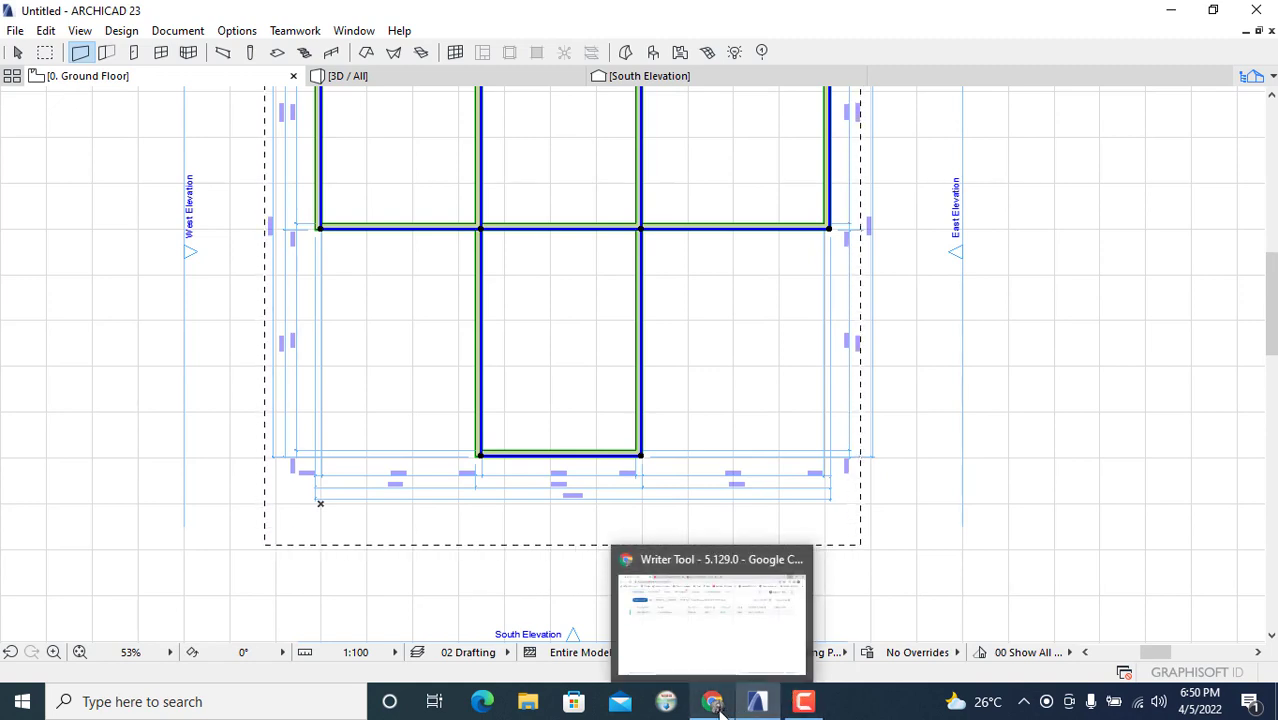